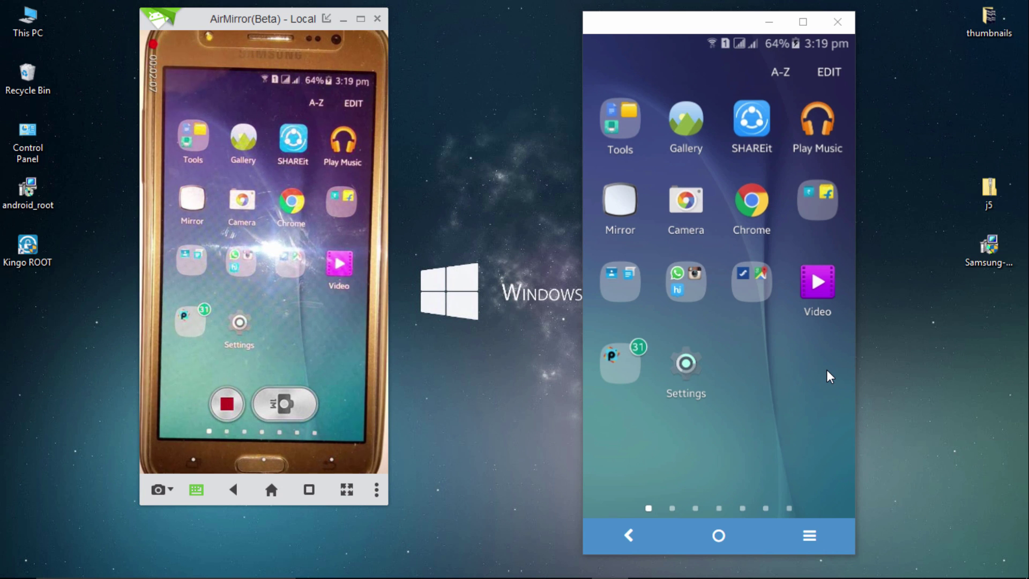
# In the phone's Settings > About device, tap Build number to confirm developer mode is already enabled.
pyautogui.click(705, 362)
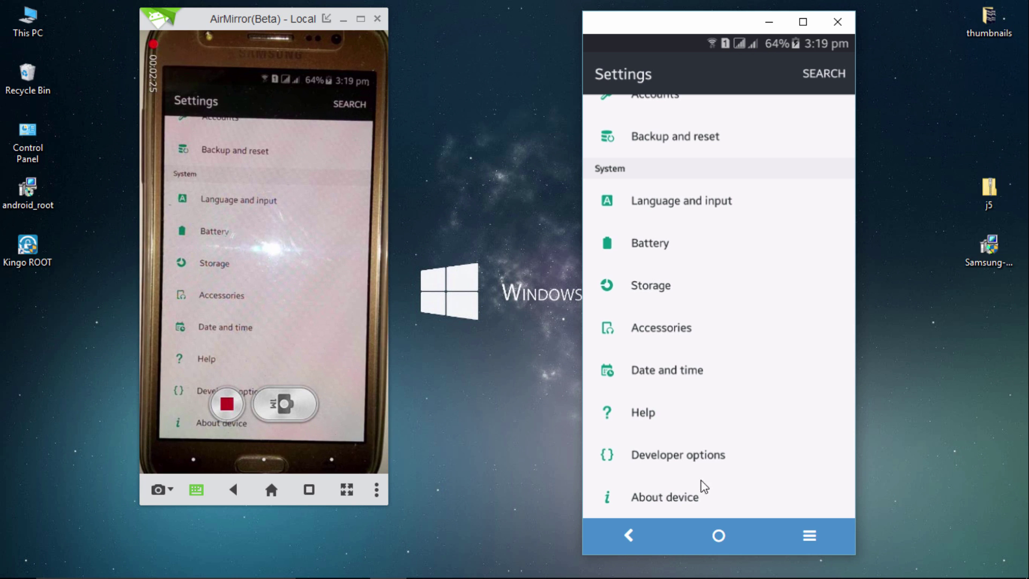
pyautogui.click(702, 496)
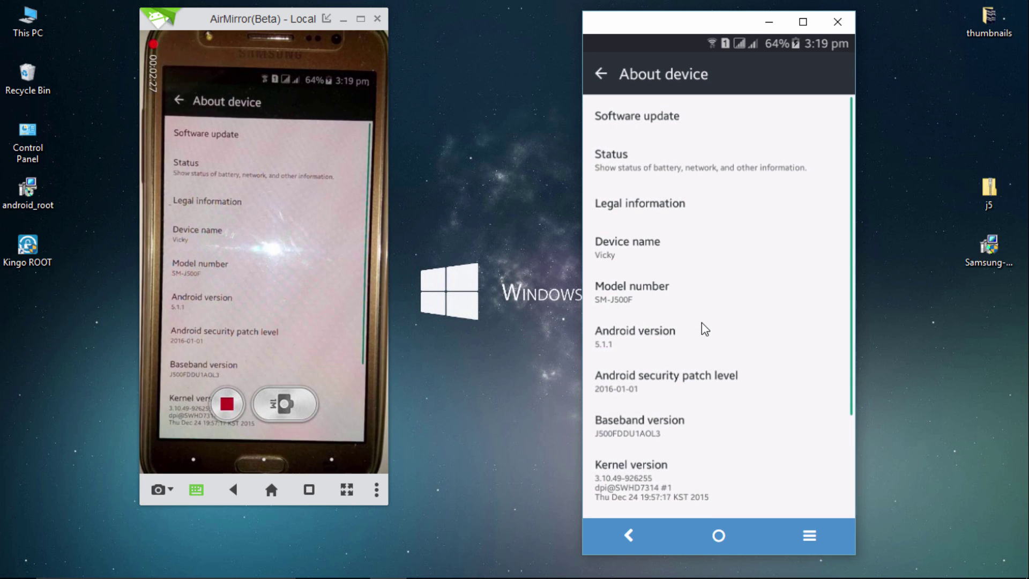
pyautogui.scroll(-3, 698, 470)
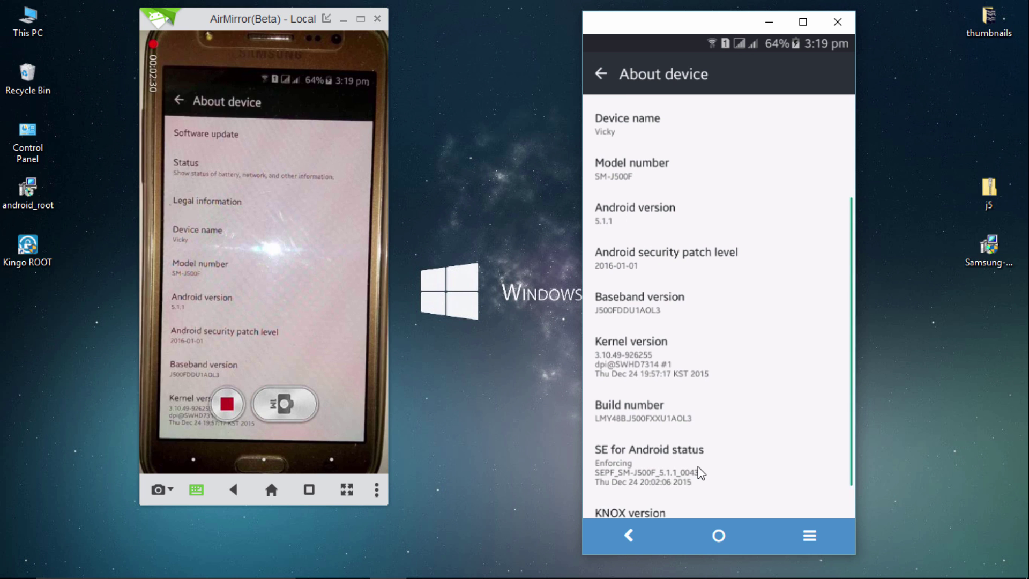
pyautogui.scroll(-2, 652, 458)
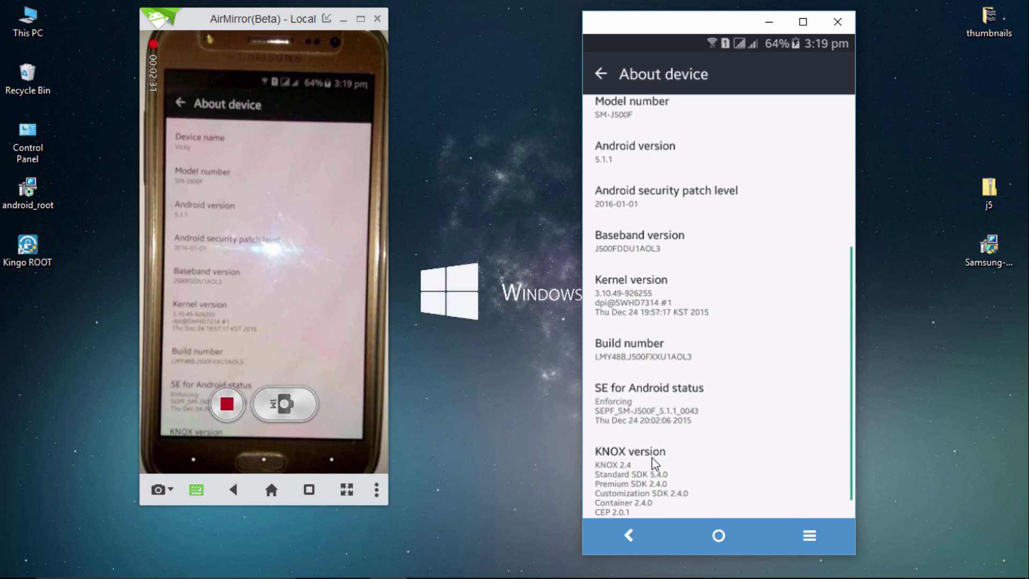
pyautogui.click(643, 356)
pyautogui.click(643, 353)
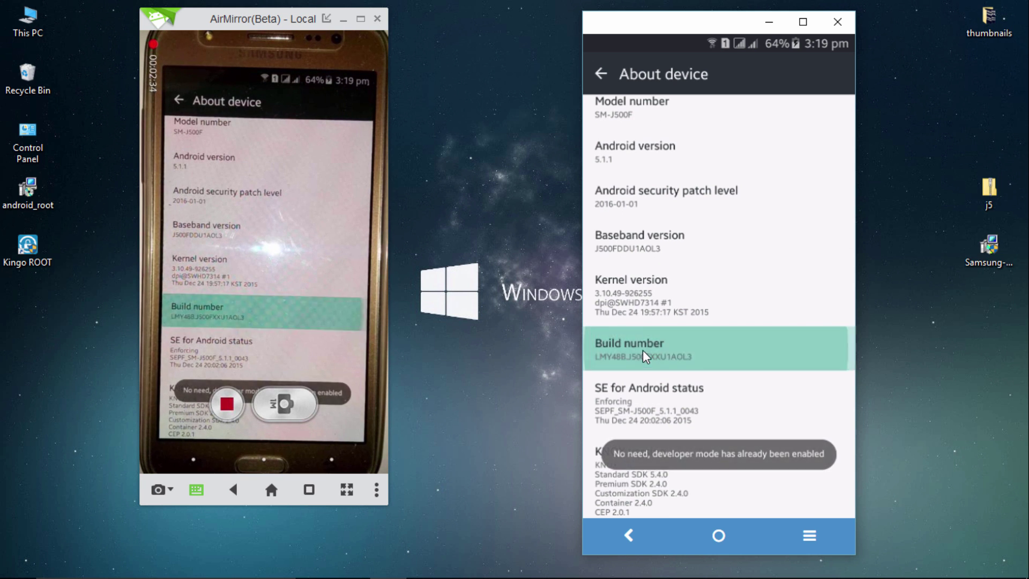
# Check Developer options for OEM unlocking and USB debugging, then return the phone to its home screen.
pyautogui.click(603, 74)
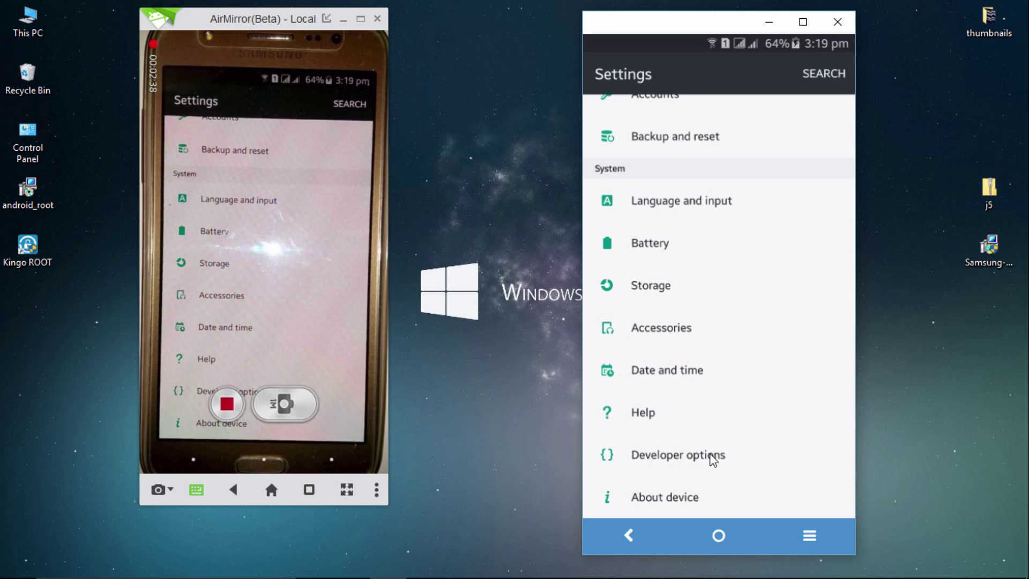
pyautogui.click(712, 455)
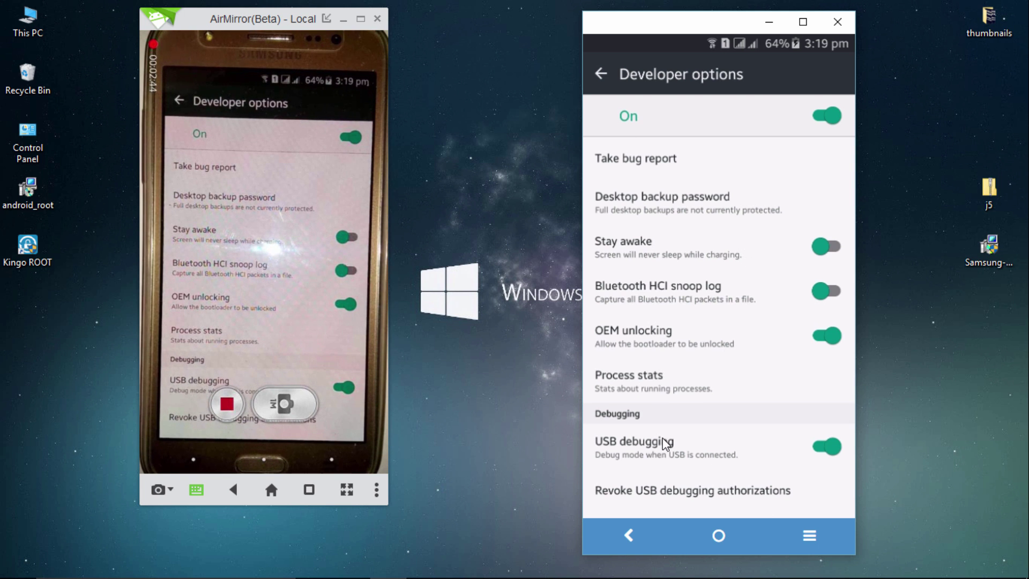
pyautogui.click(719, 535)
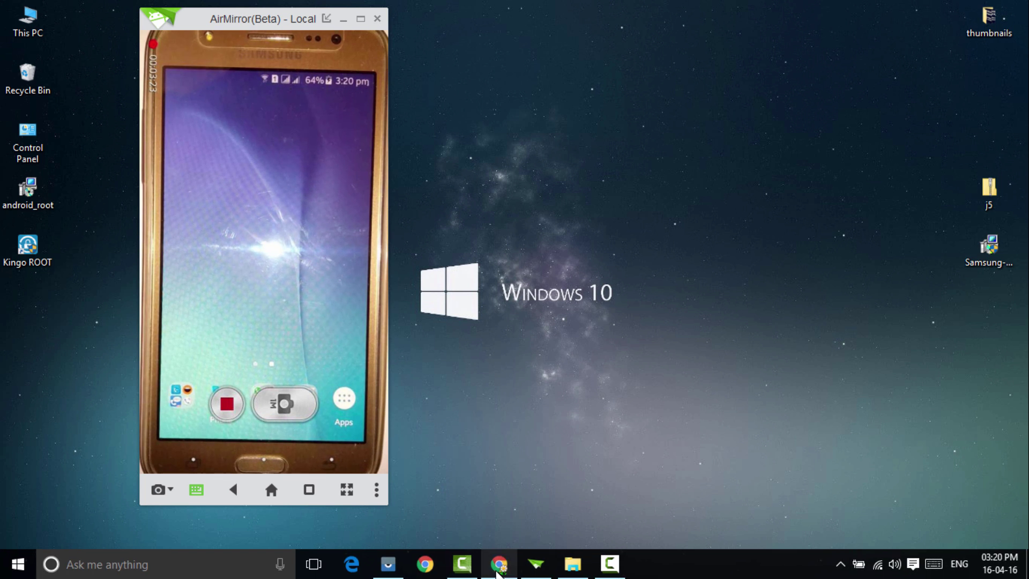
# Bring up Chrome showing the Samsung USB driver download page.
pyautogui.click(500, 567)
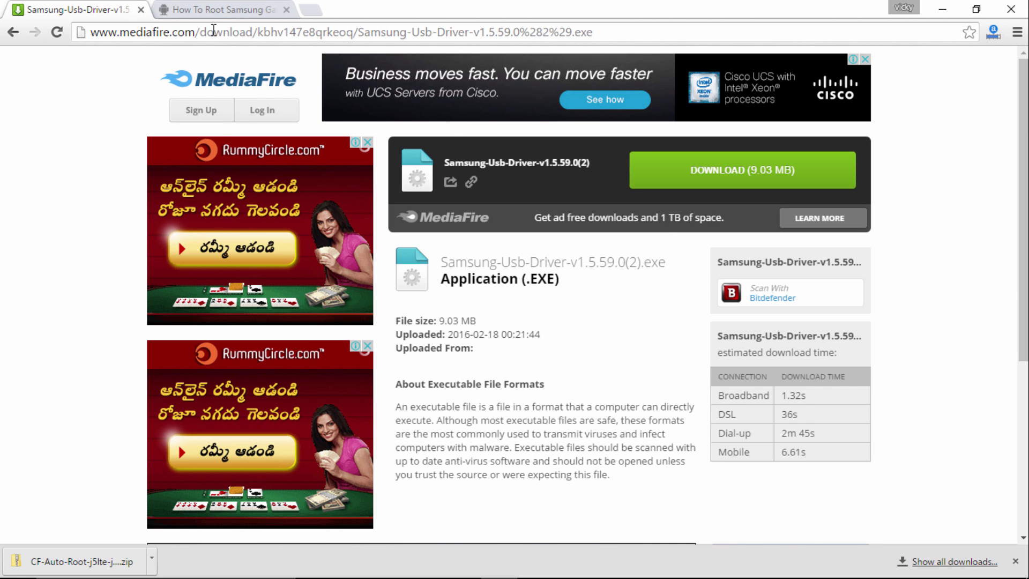
# Switch to the 'How To Root Samsung Galaxy J5' guide and its tutorial section.
pyautogui.click(215, 7)
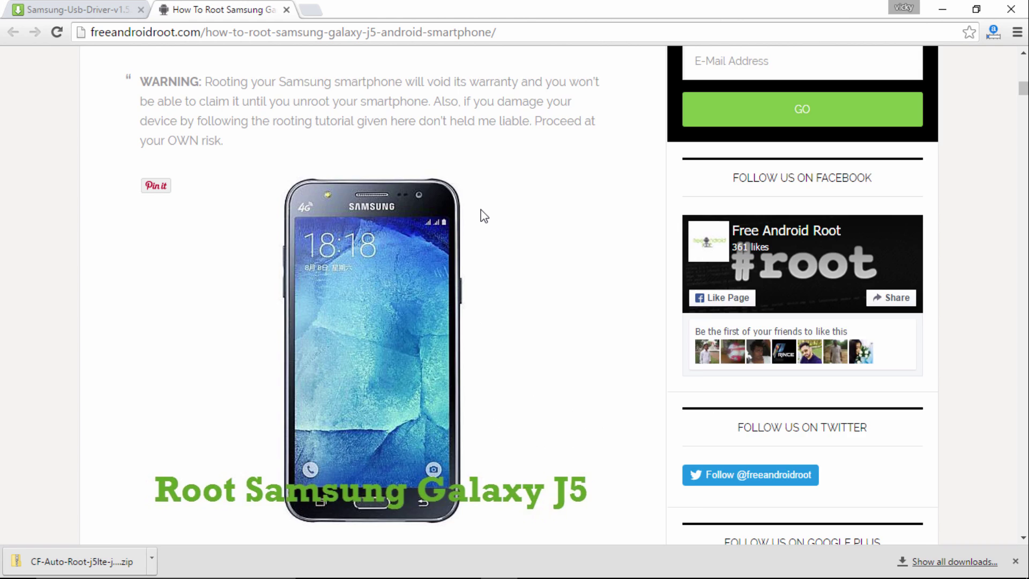
pyautogui.scroll(-7, 483, 216)
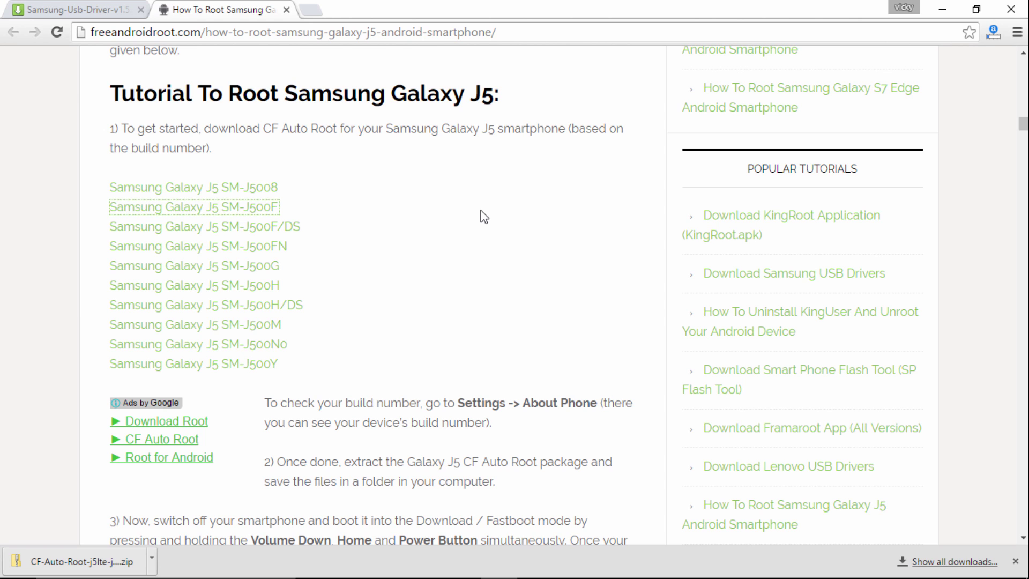
# Download CF-Auto-Root-j5lte-j5ltexx-smj500f.zip from the SM-J500F link and minimize Chrome to the desktop.
pyautogui.click(251, 208)
pyautogui.scroll(-2, 506, 408)
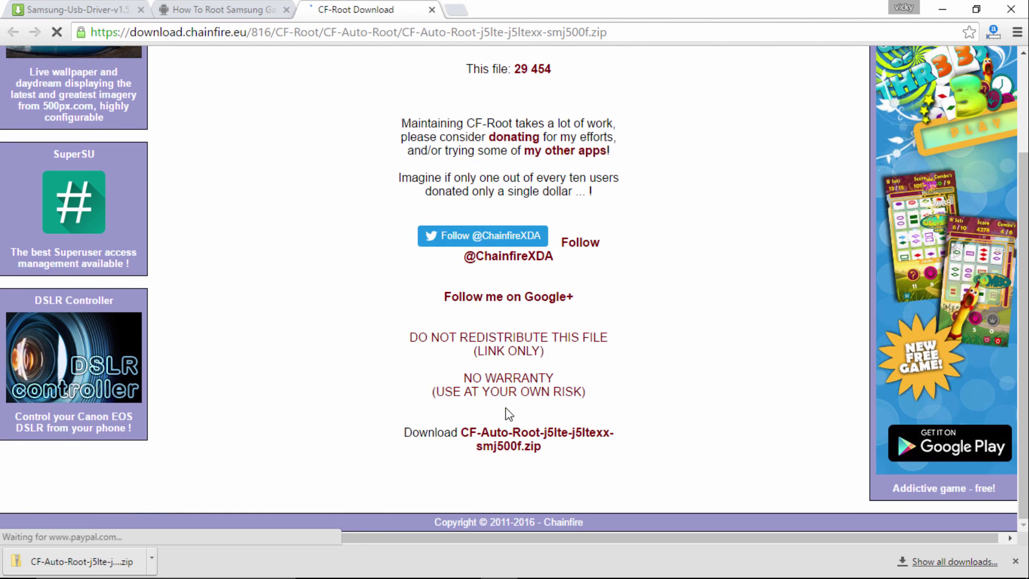
pyautogui.click(518, 459)
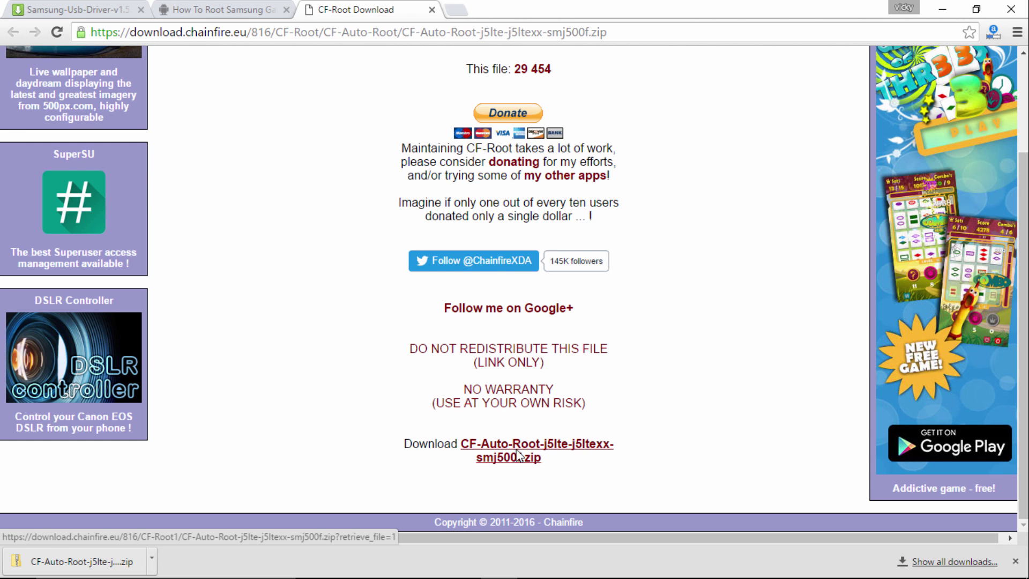
pyautogui.click(385, 338)
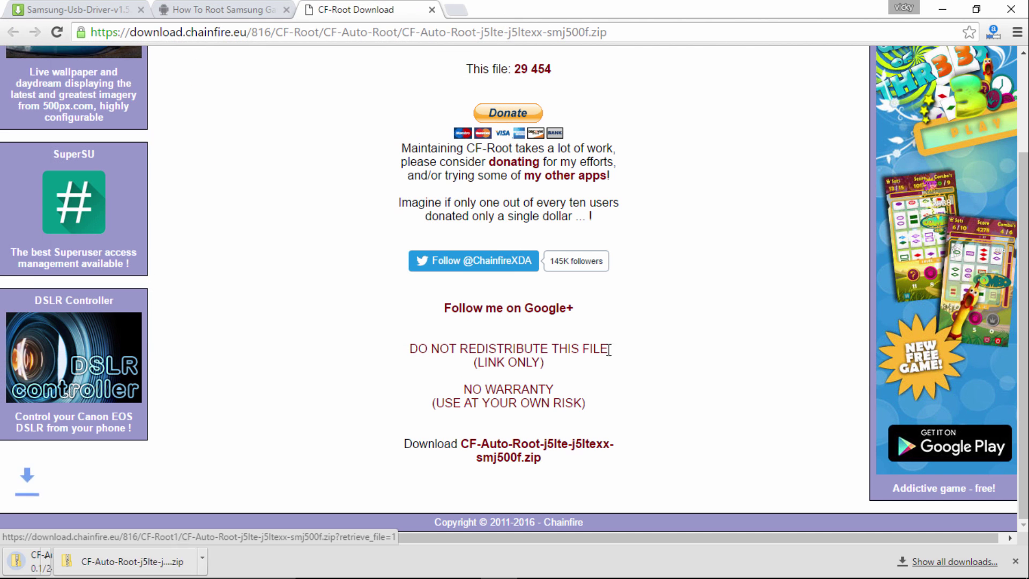
pyautogui.click(943, 9)
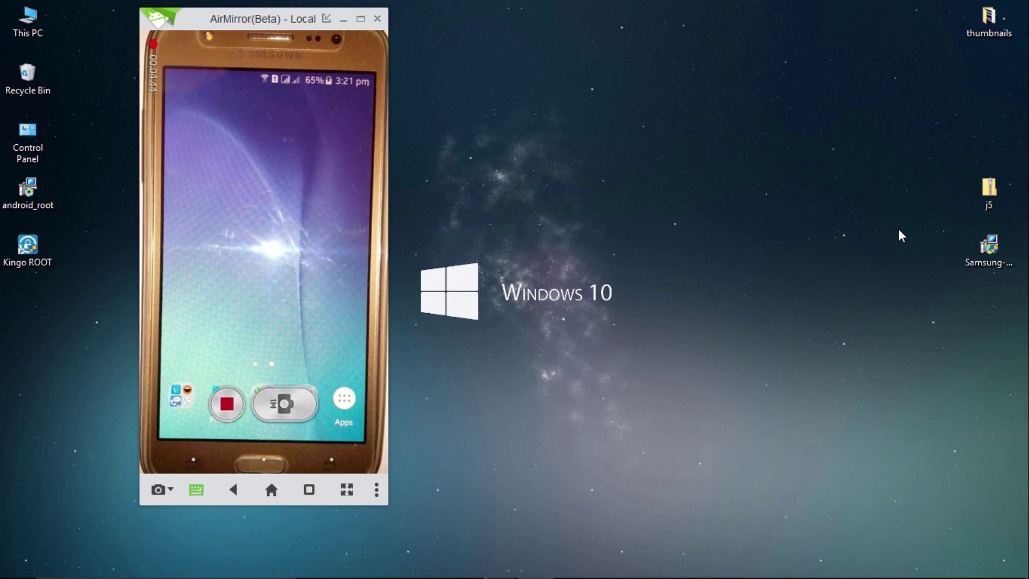
# Extract the j5 zip into a j5 folder with the CF-Auto-Root tar and Odin3, then close Explorer.
pyautogui.rightClick(988, 196)
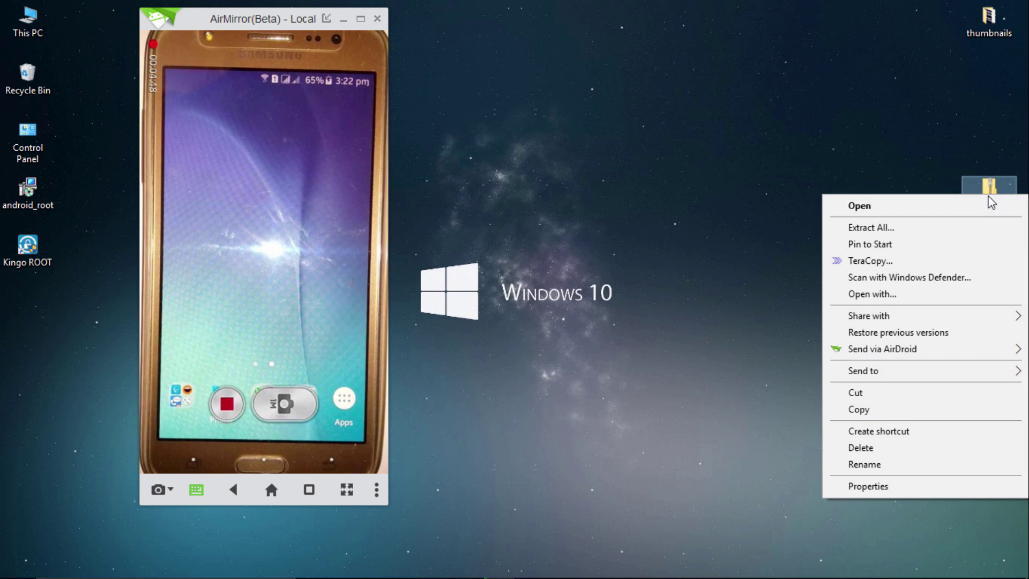
pyautogui.click(949, 228)
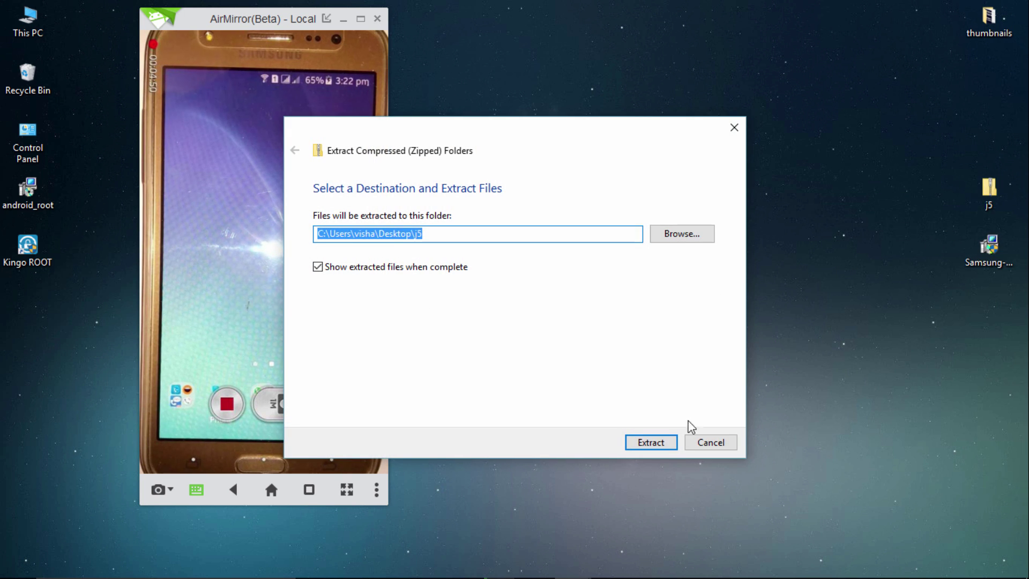
pyautogui.click(656, 440)
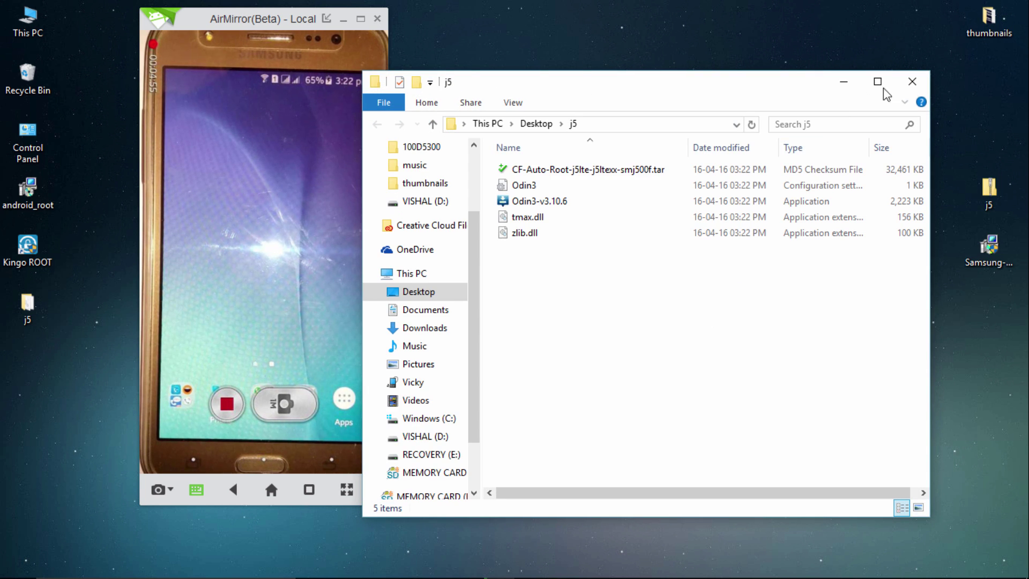
pyautogui.click(913, 81)
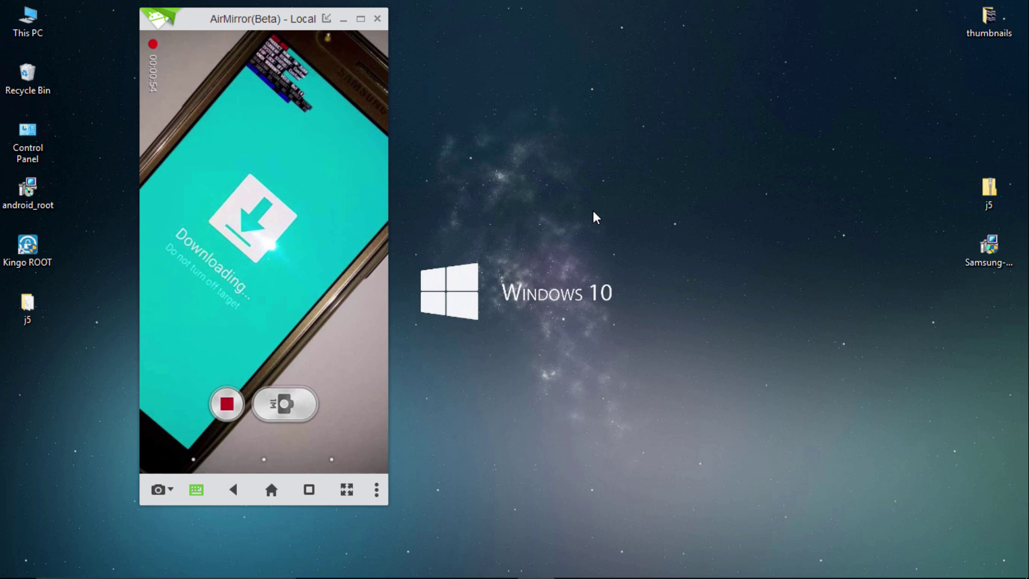
# Launch Odin3-v3.10.6 from the j5 folder and note the device added line in the log.
pyautogui.doubleClick(28, 304)
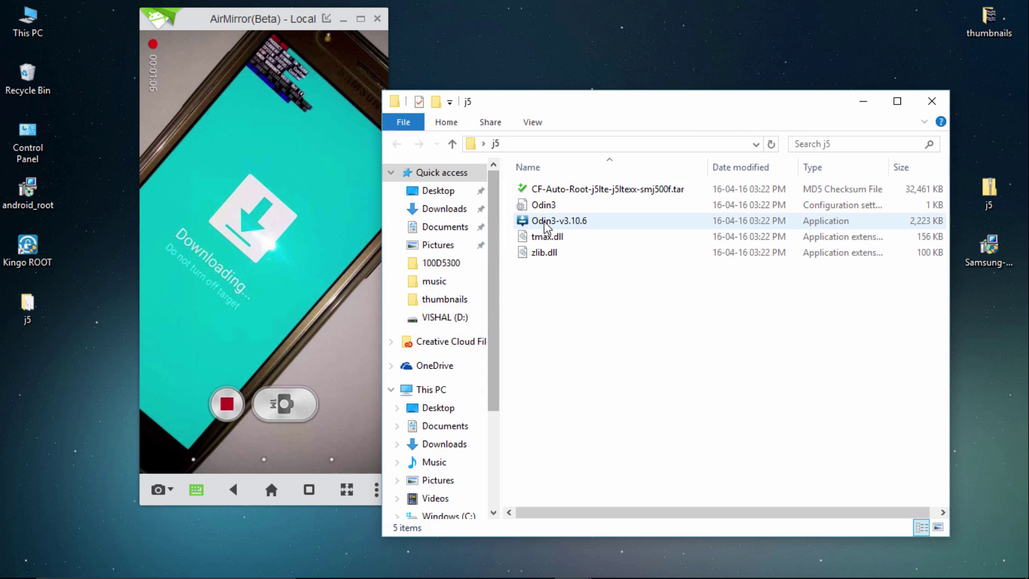
pyautogui.moveTo(558, 223)
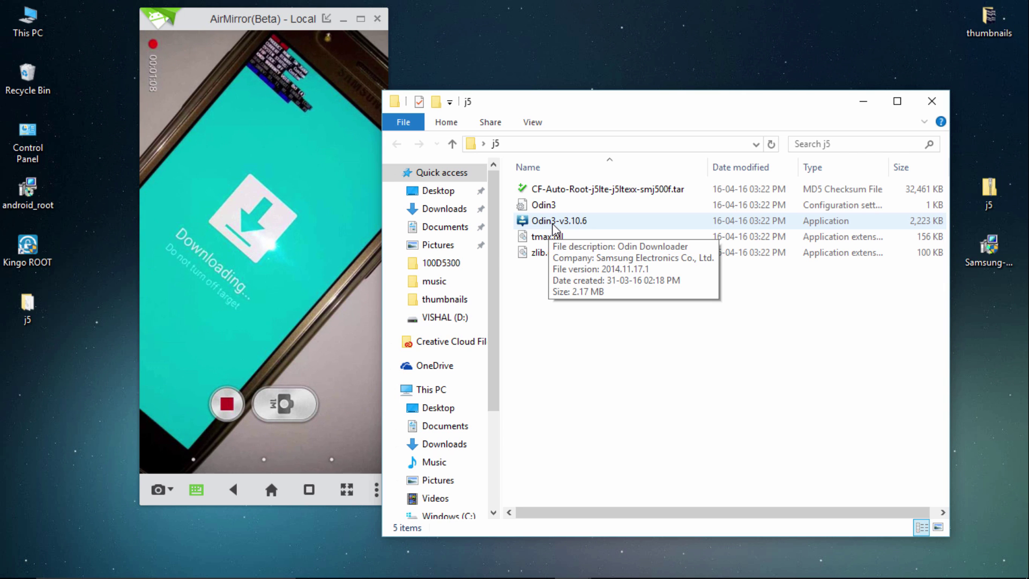
pyautogui.doubleClick(552, 224)
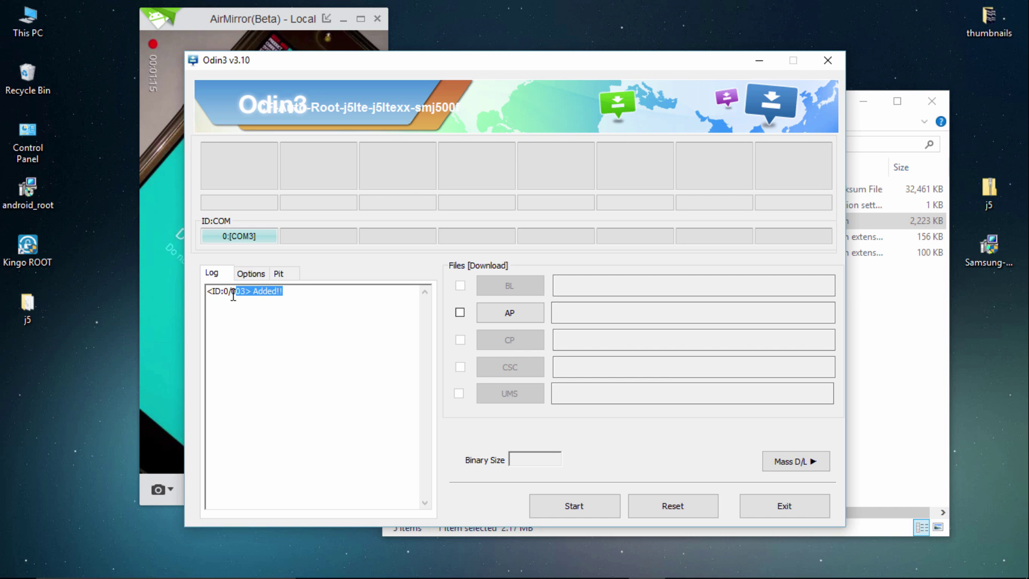
pyautogui.moveTo(288, 295); pyautogui.dragTo(207, 291)
pyautogui.click(218, 308)
# Load the CF-Auto-Root tar.md5 as the AP file and start flashing it to the phone.
pyautogui.click(511, 316)
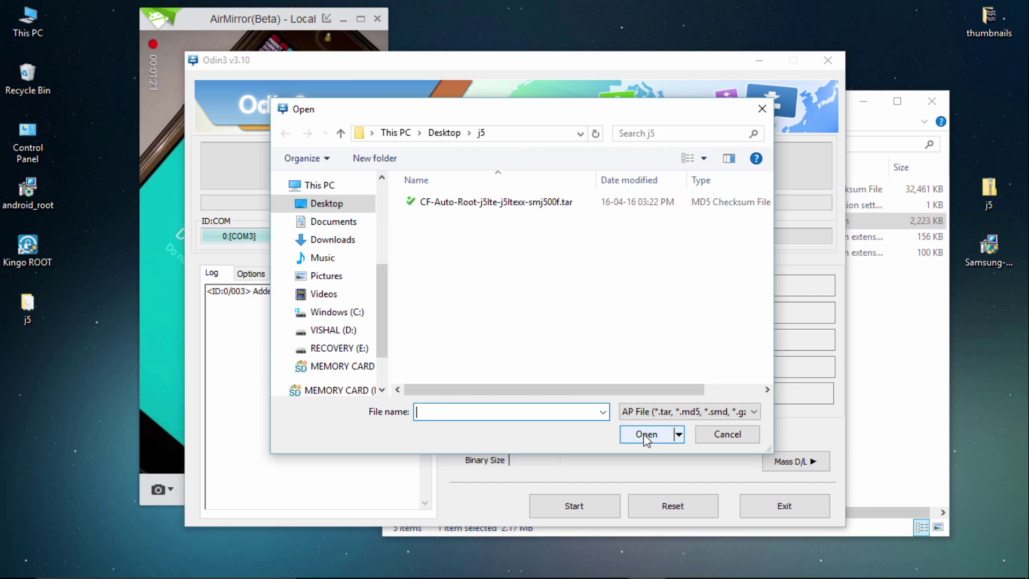
pyautogui.doubleClick(515, 205)
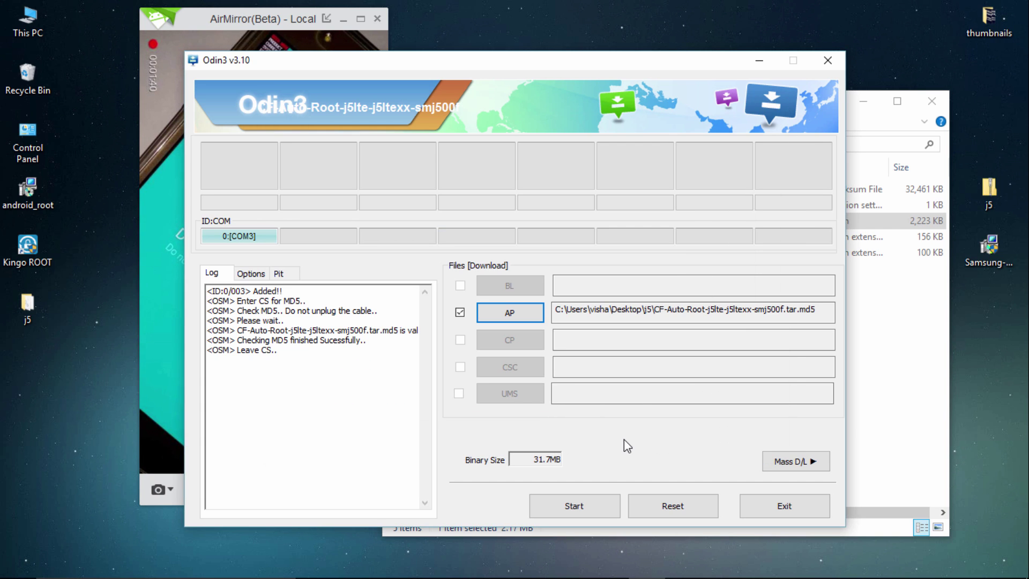
pyautogui.click(575, 508)
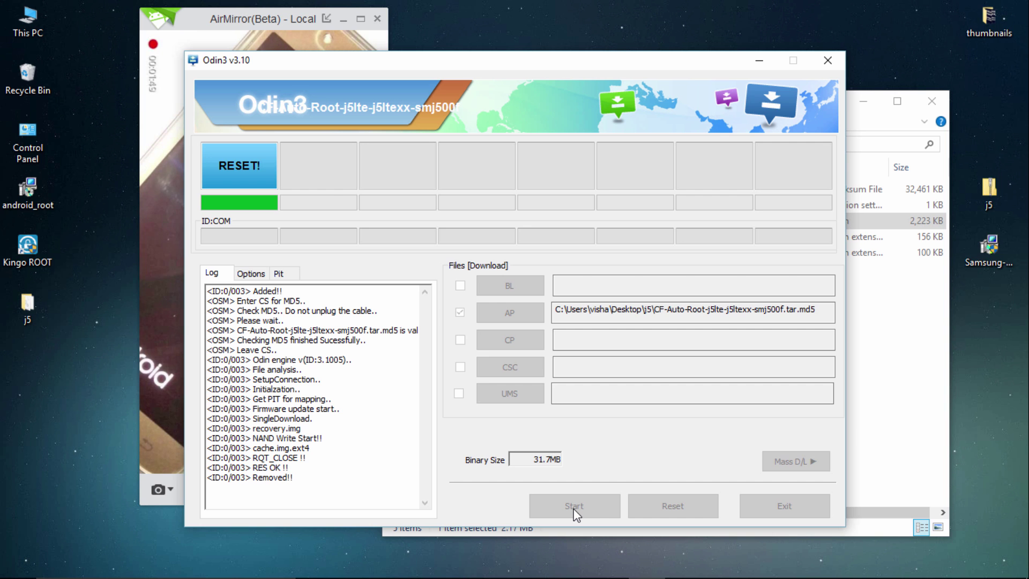
# Move the phone mirror window down and to the right while the phone reboots.
pyautogui.click(228, 46)
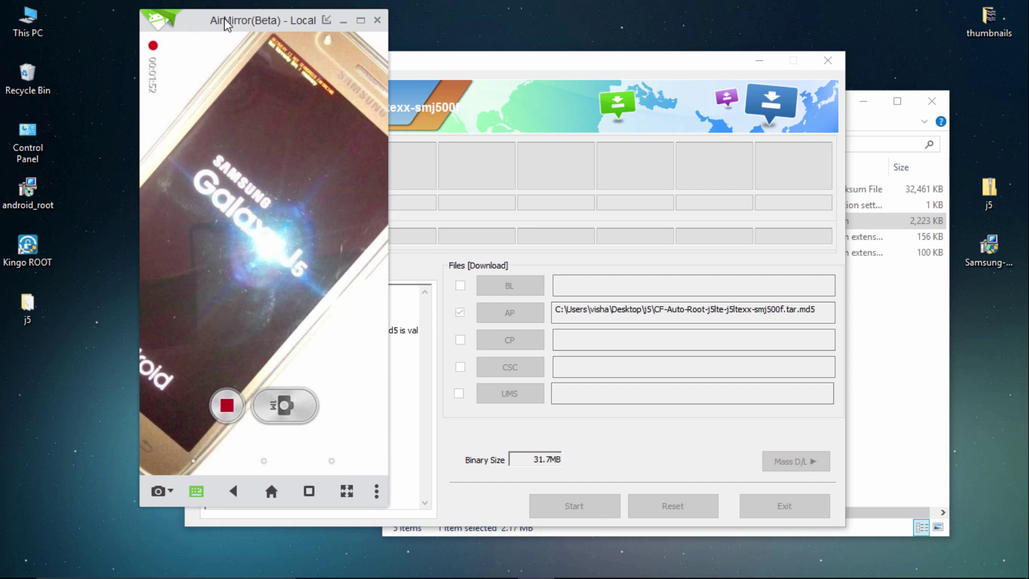
pyautogui.moveTo(228, 24); pyautogui.dragTo(271, 50)
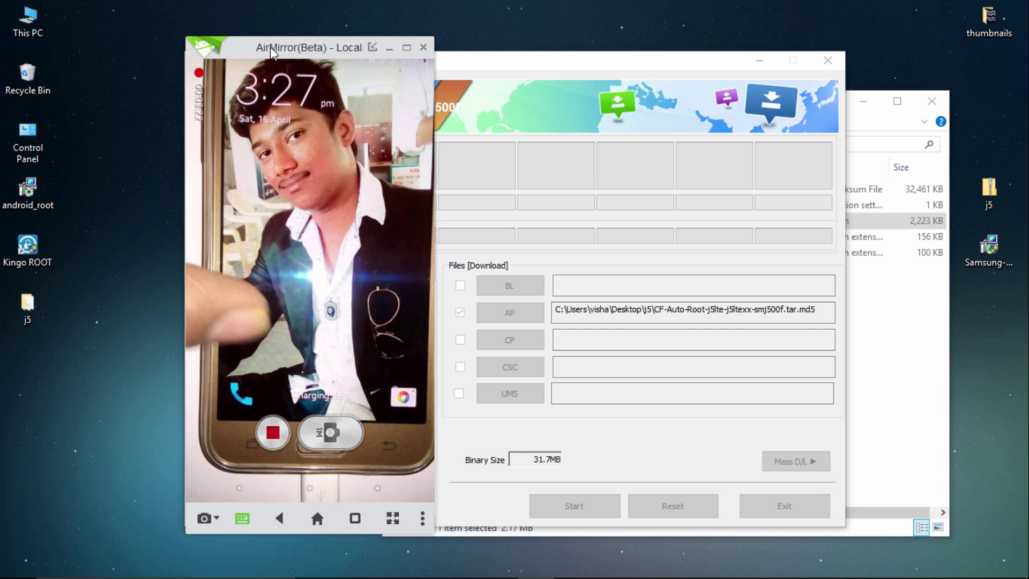
# Unlock the phone, launch Root Checker Basic and run Verify Root on the SM-J500F.
pyautogui.click(322, 267)
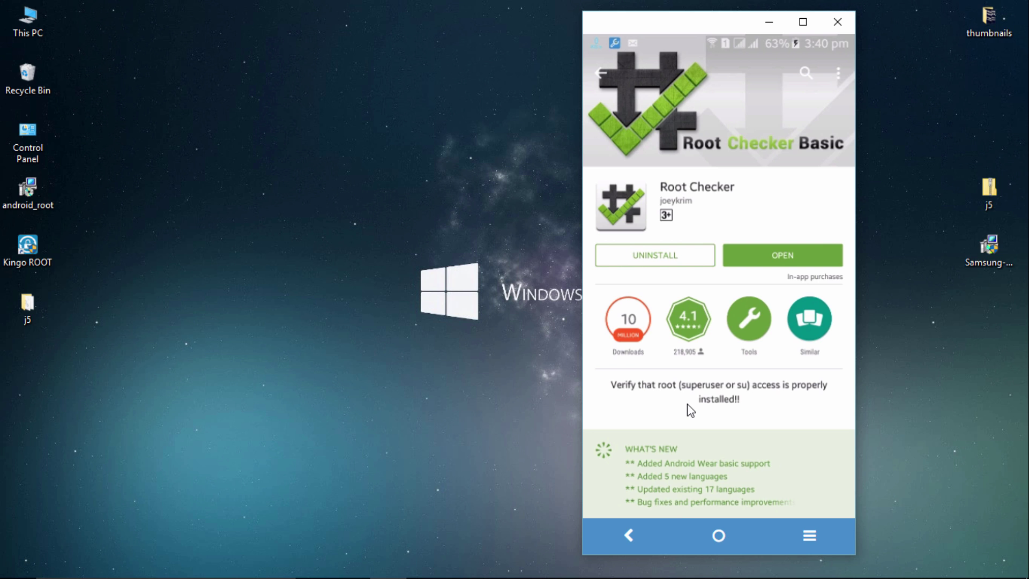
pyautogui.click(783, 256)
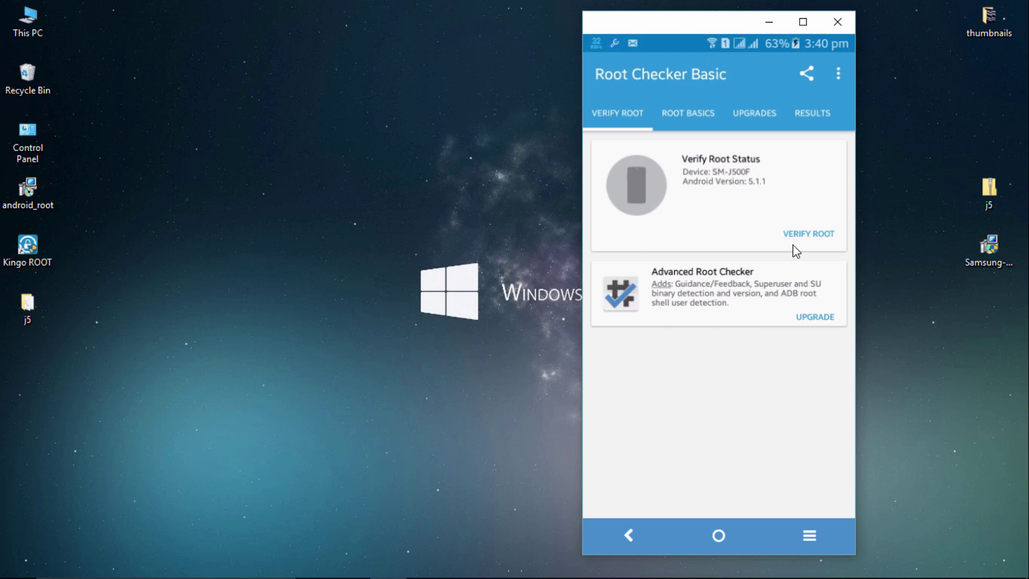
pyautogui.click(802, 236)
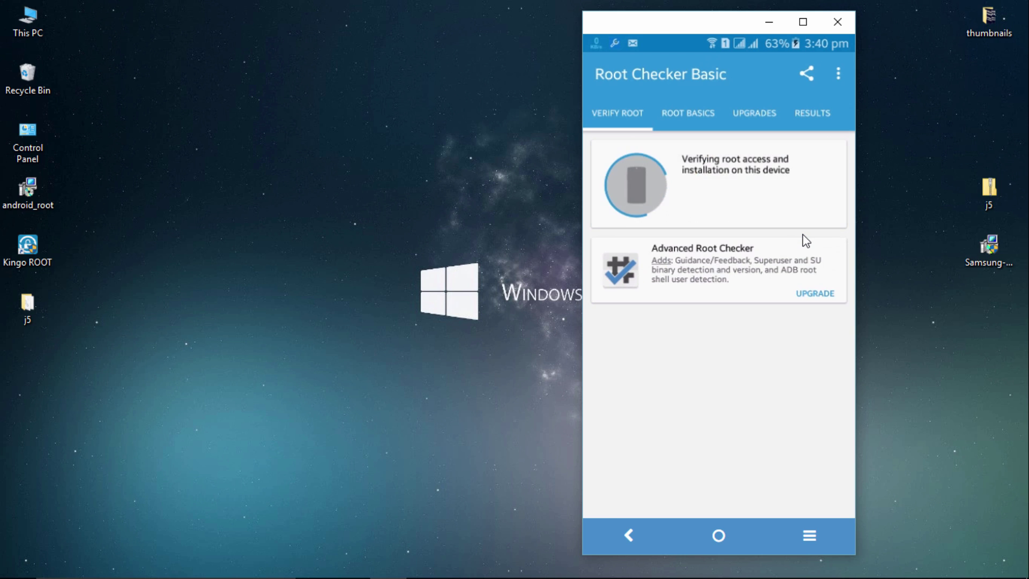